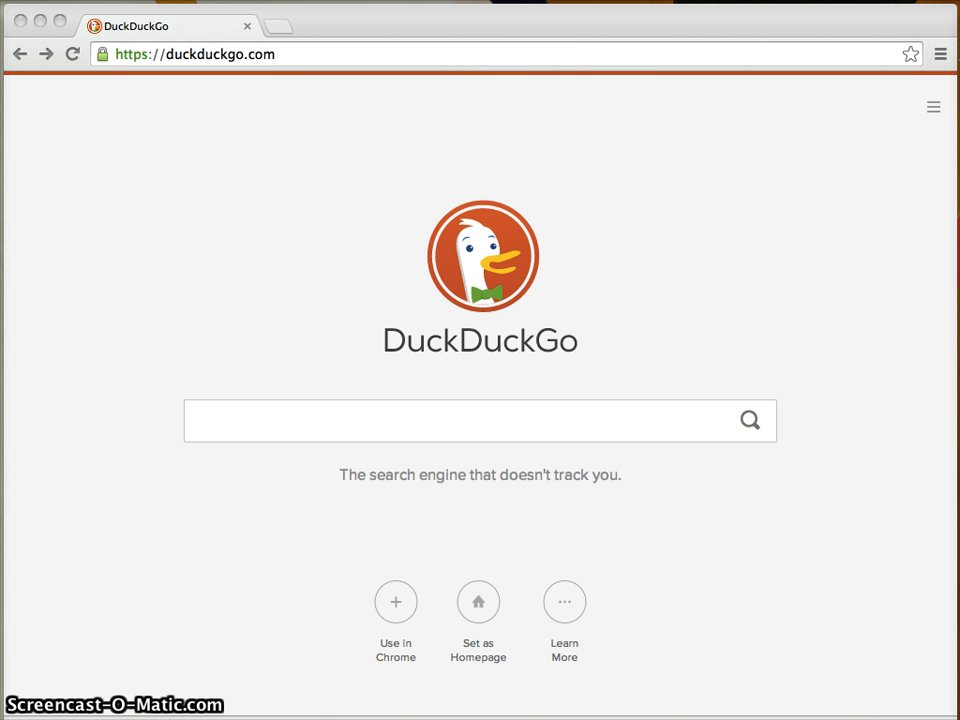
- Search DuckDuckGo for 'gnu privacy guard' and open the official GnuPG site result
click(196, 421)
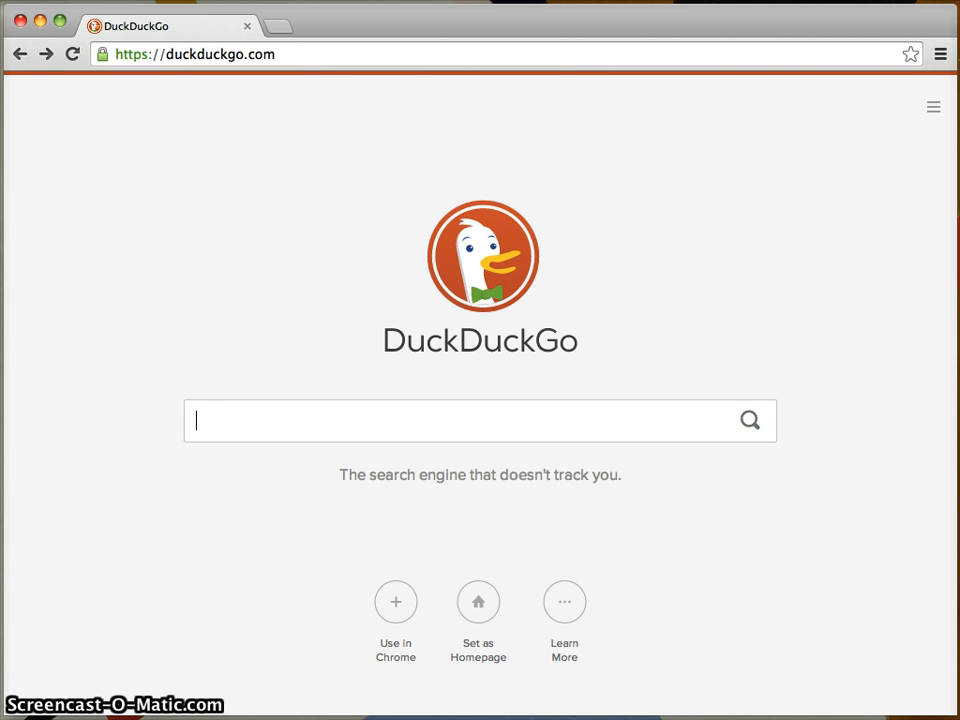
text(p)
key(BackSpace)
text(gnu p)
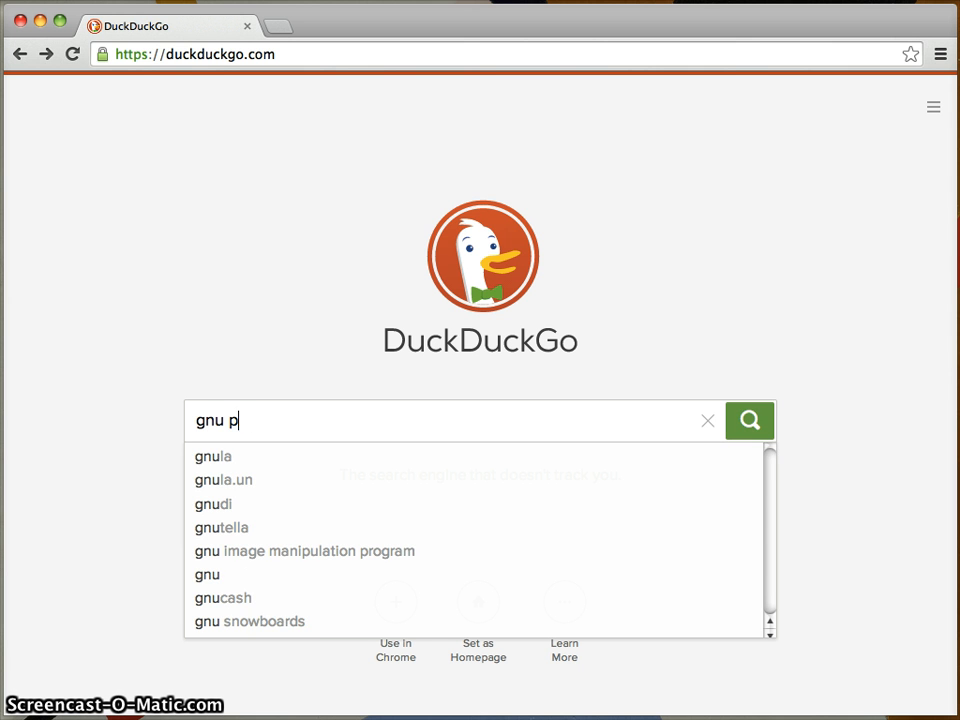
text(rivacy guard)
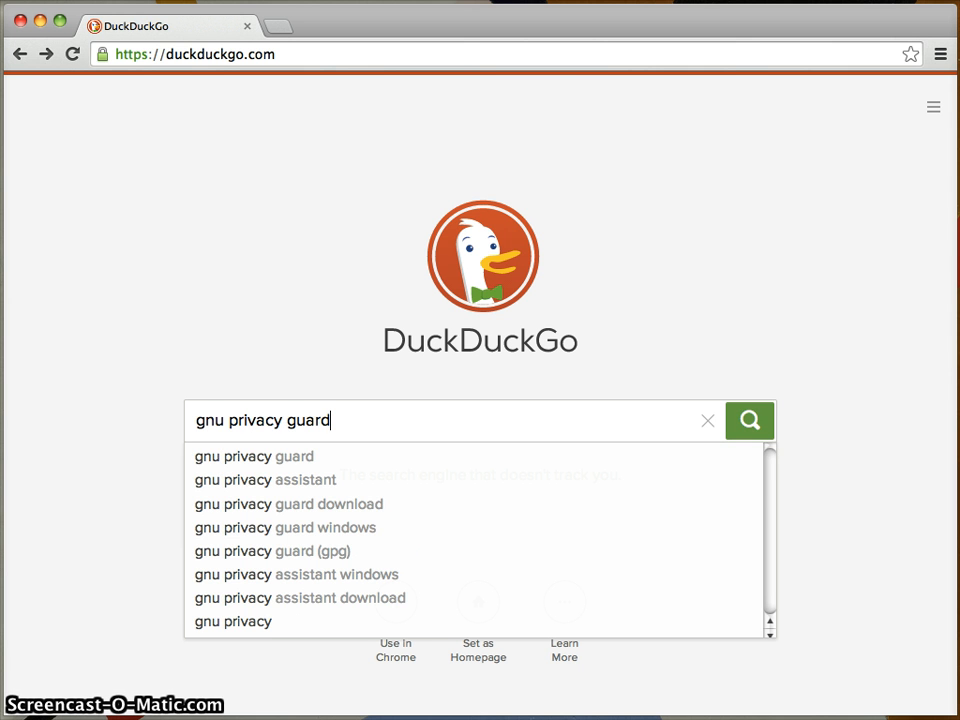
key(Return)
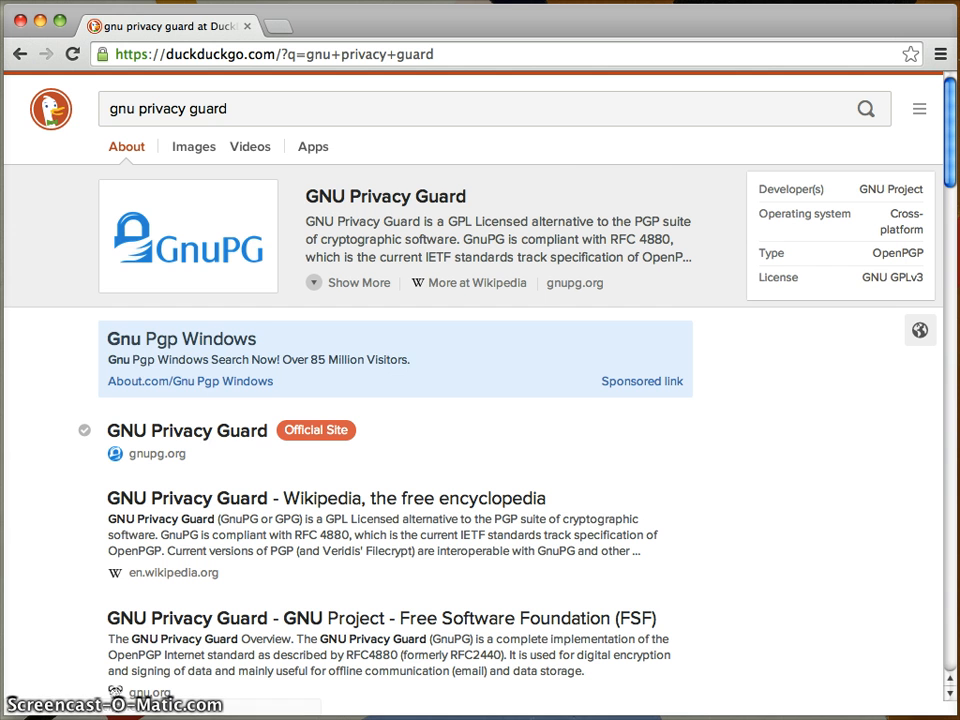
click(287, 431)
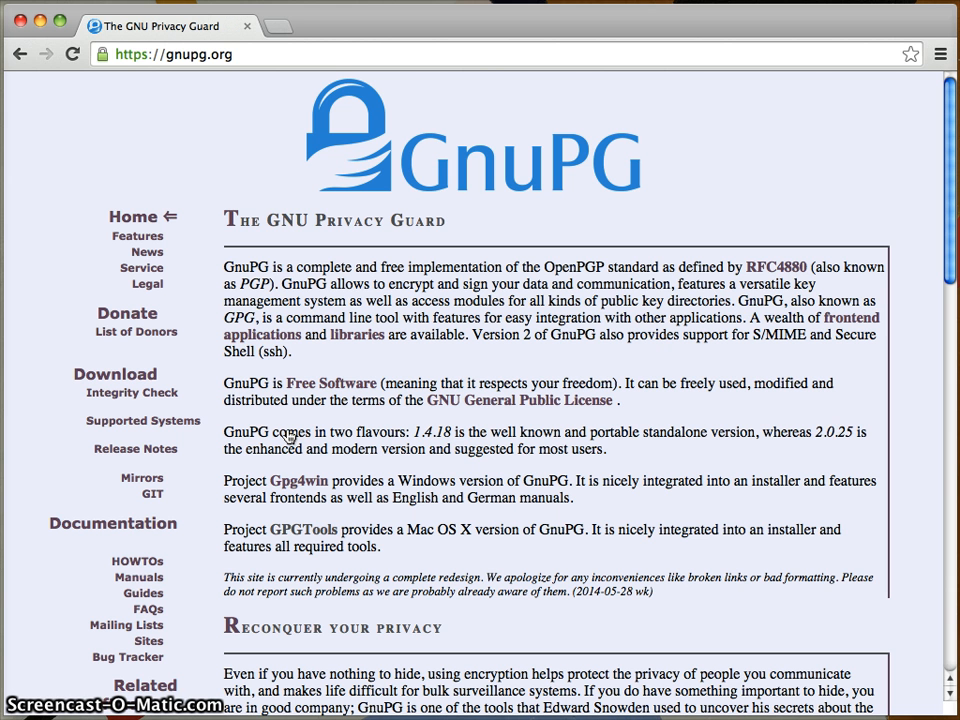
- Follow the GPGTools link from gnupg.org and scroll down to gpgtools.org's GPG Suite section
click(297, 534)
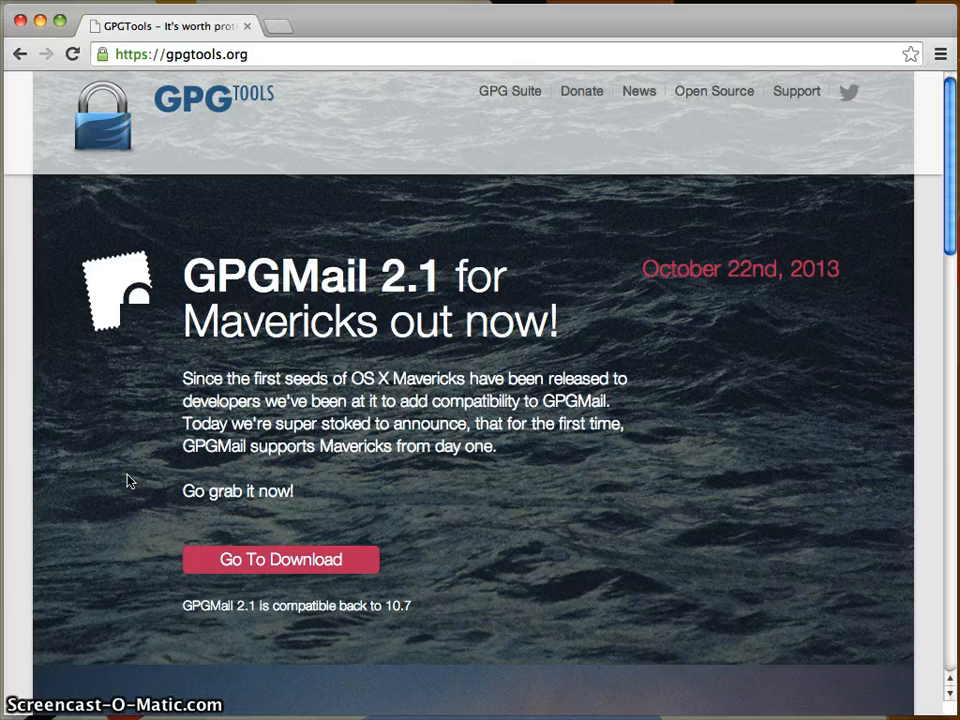
scroll(127, 481, down, 3)
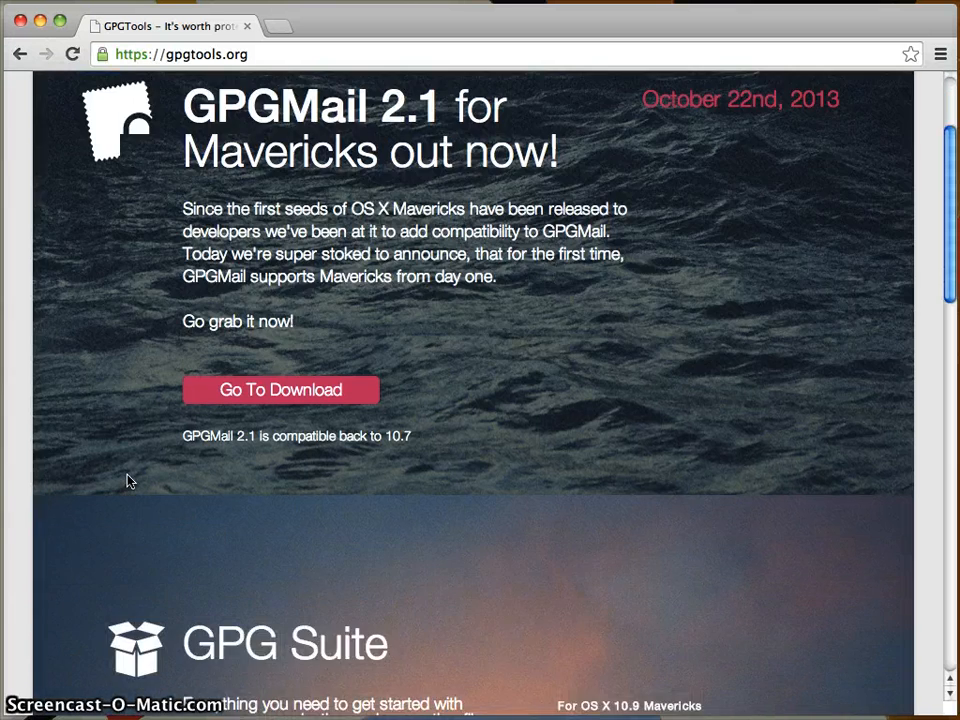
scroll(127, 481, down, 6)
scroll(150, 475, down, 3)
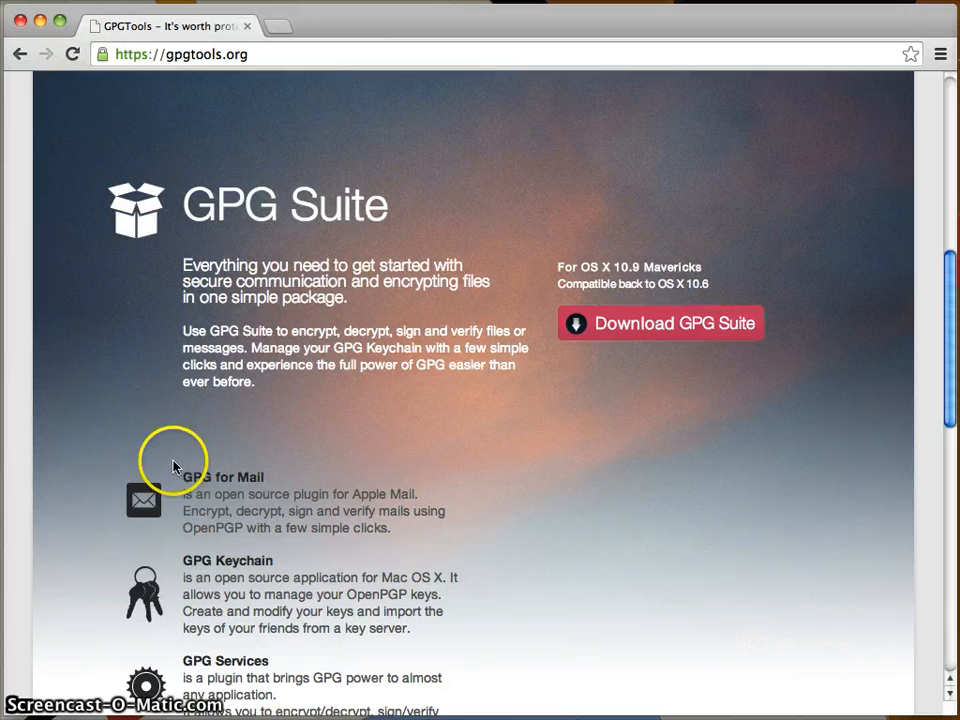
- Download the GPG Suite - 2013.10.22.dmg installer, saving it to the Desktop
click(649, 338)
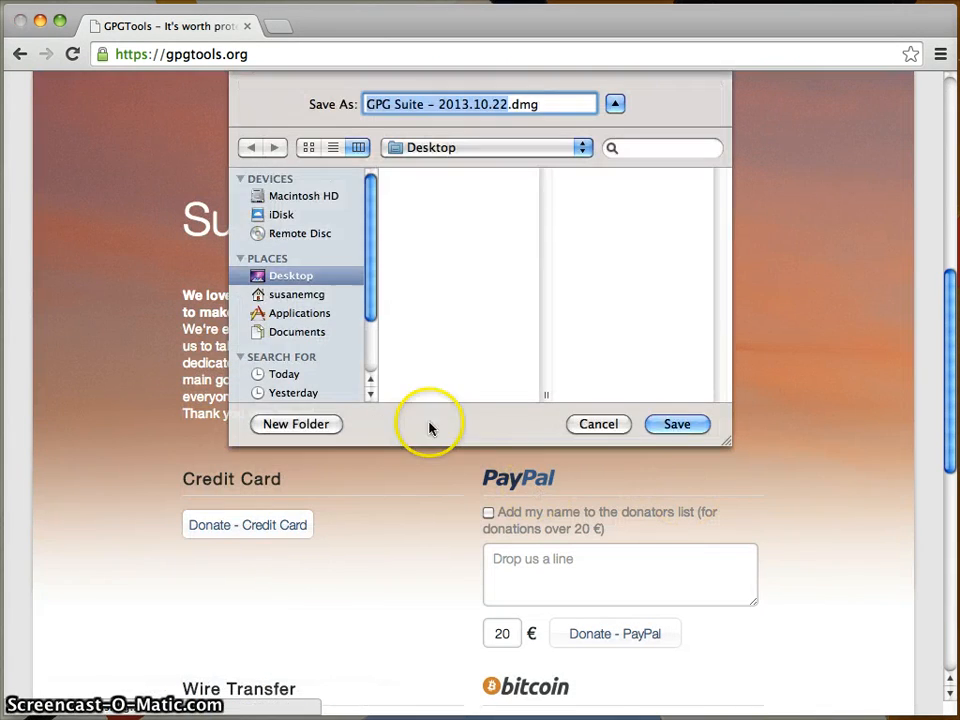
click(680, 426)
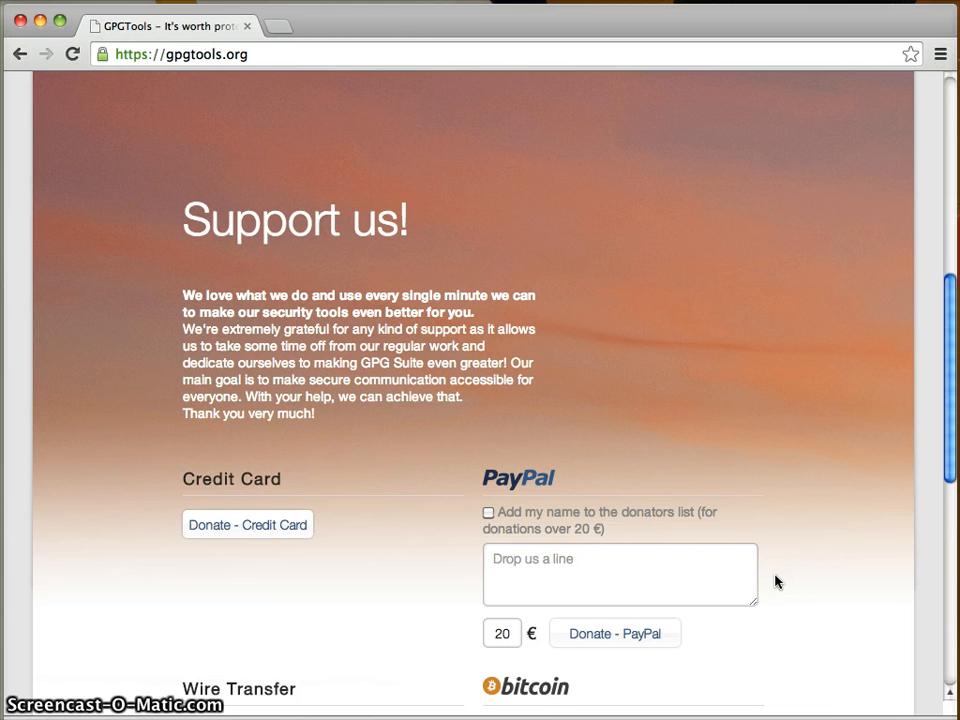
- Minimize Chrome, mount GPG Suite - 2013.10.22.dmg from the desktop and launch its installer
click(42, 21)
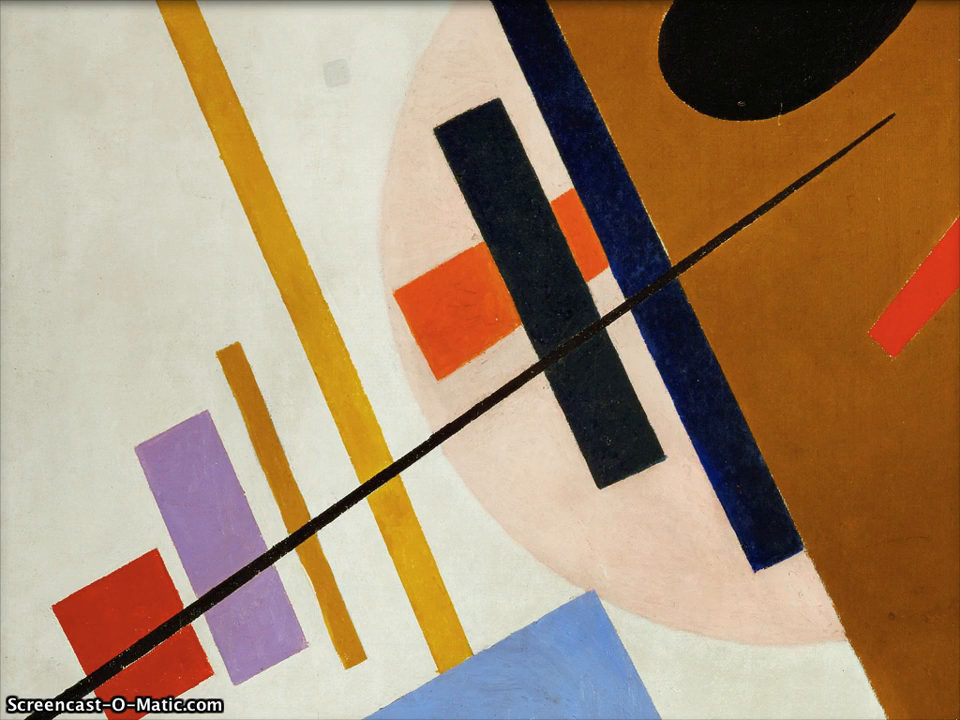
drag(958, 195, 717, 210)
double_click(717, 210)
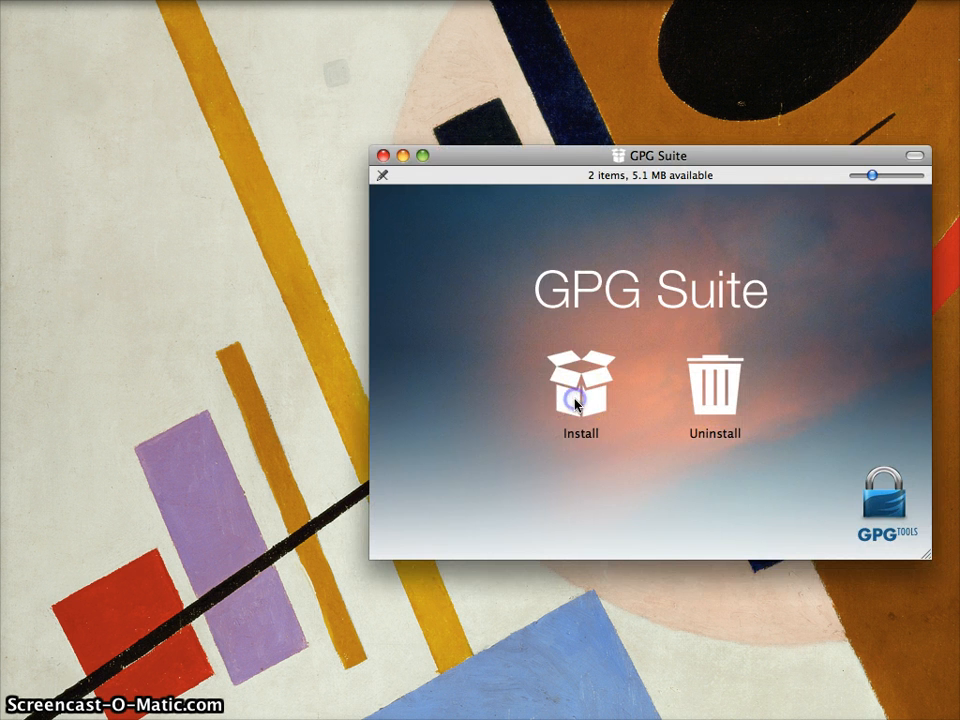
click(574, 390)
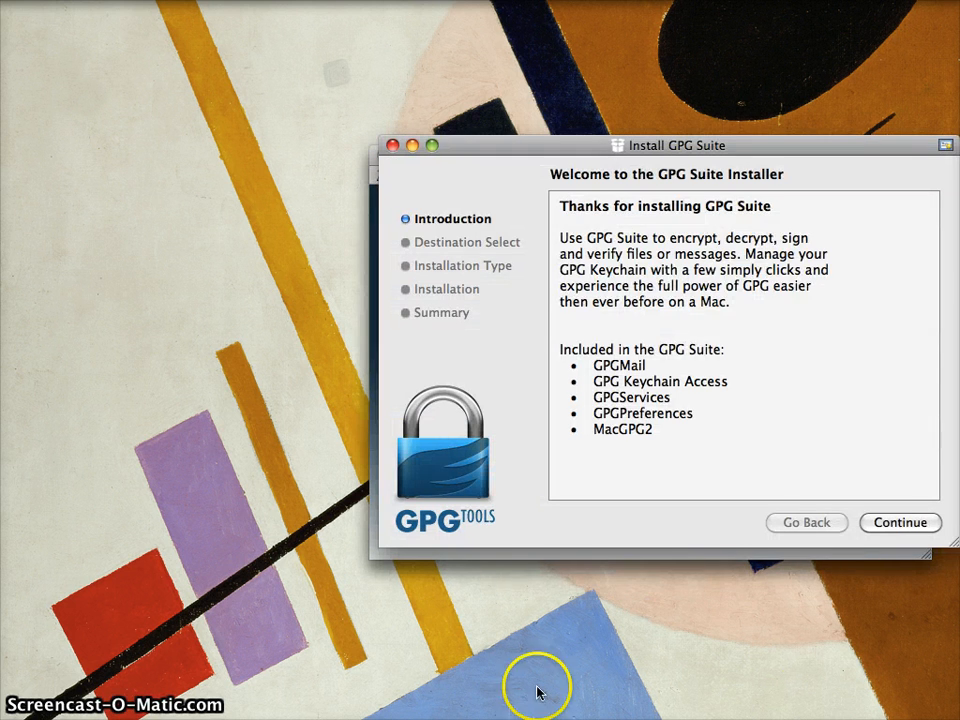
- Continue past the introduction and authorise the standard install with the administrator password
click(884, 522)
click(898, 522)
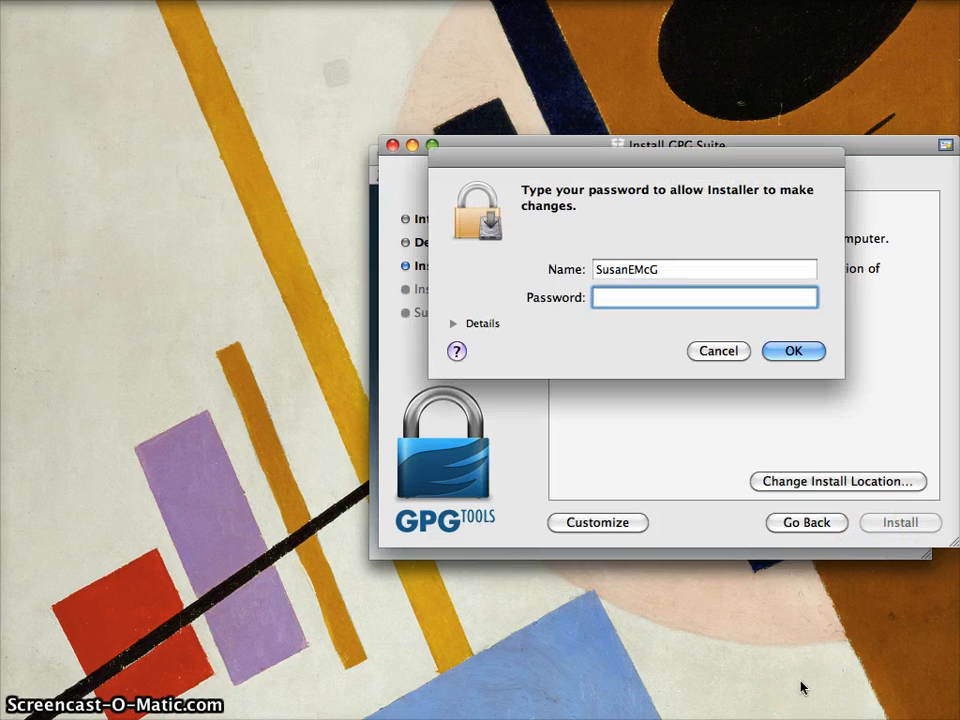
text(••••••••••)
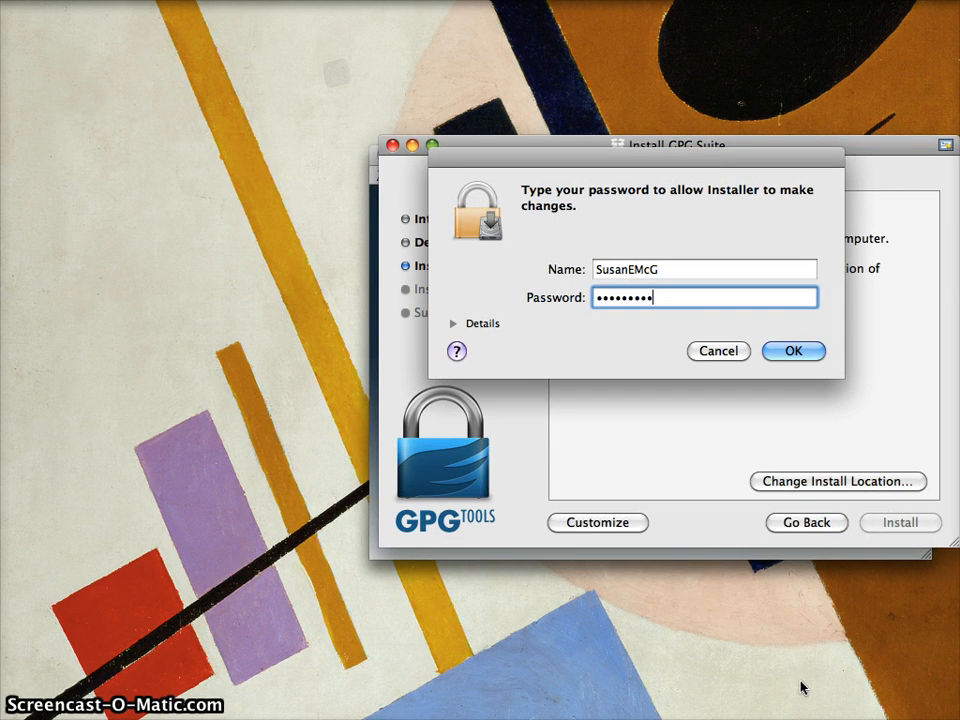
key(Return)
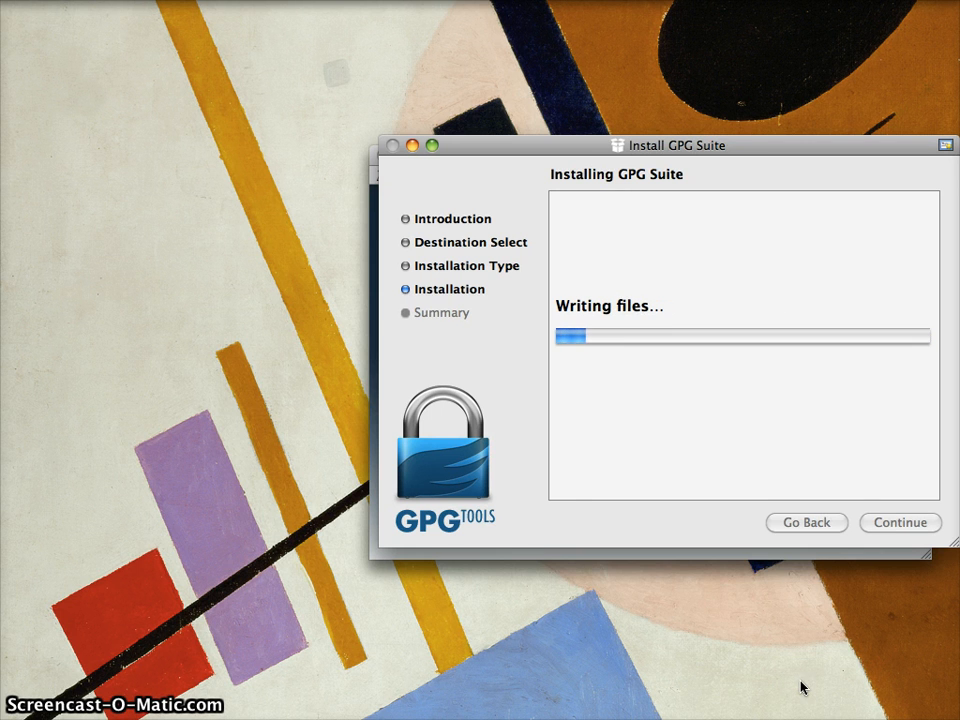
- Move the installer window aside while GPG Suite finishes installing
drag(722, 150, 487, 165)
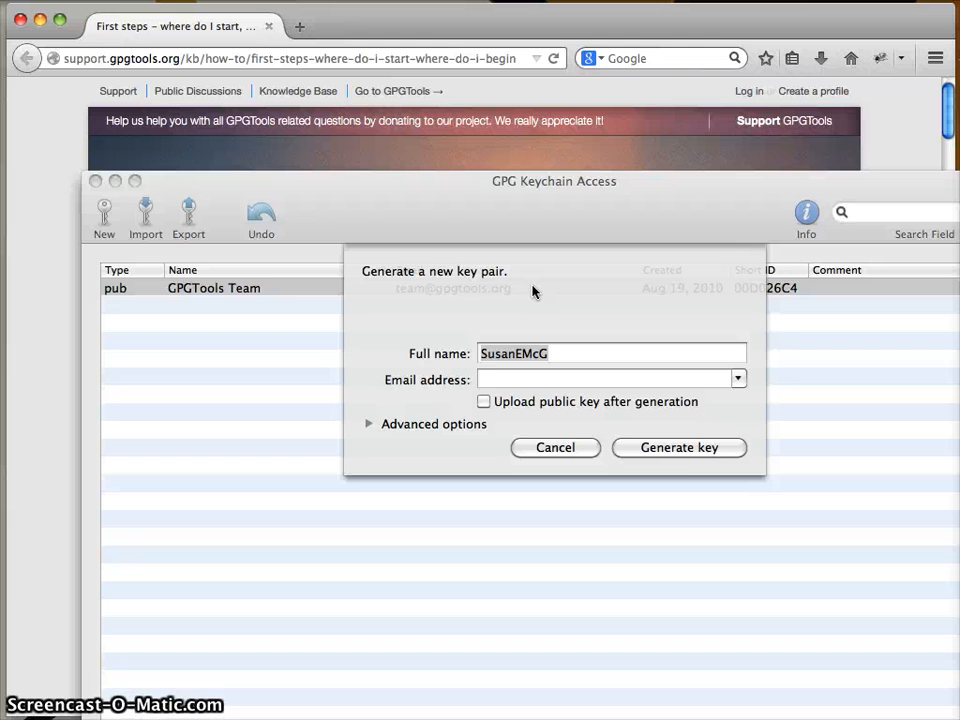
- Move the GPG Keychain Access window up and left and activate its key pair sheet
drag(673, 189, 615, 58)
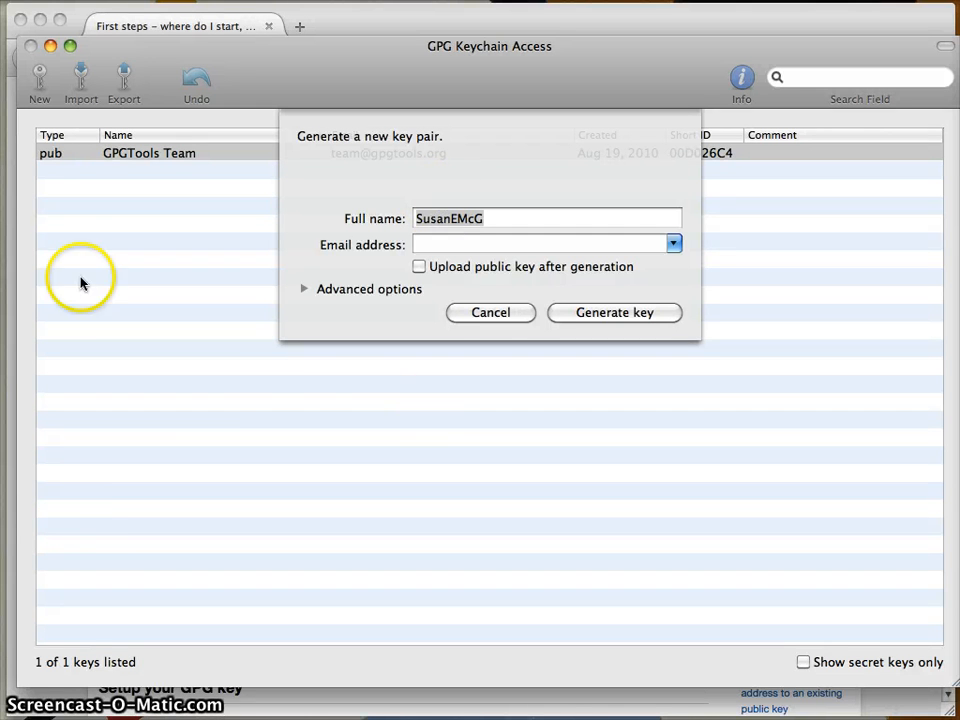
click(522, 160)
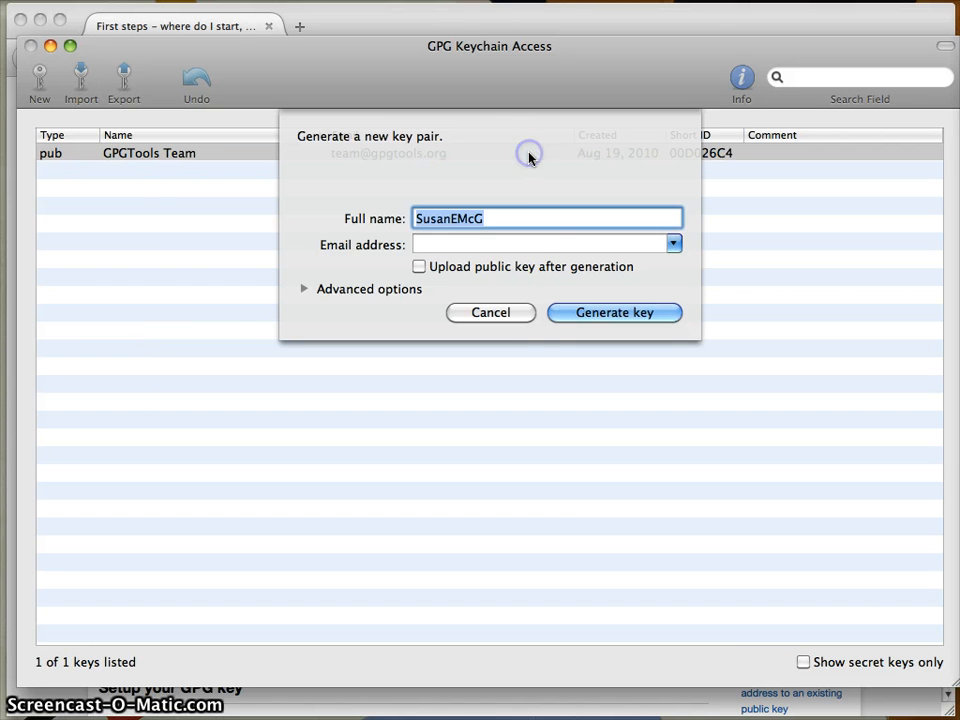
- Append 13 to the full name and type the owner's e-mail address
click(529, 216)
text(13)
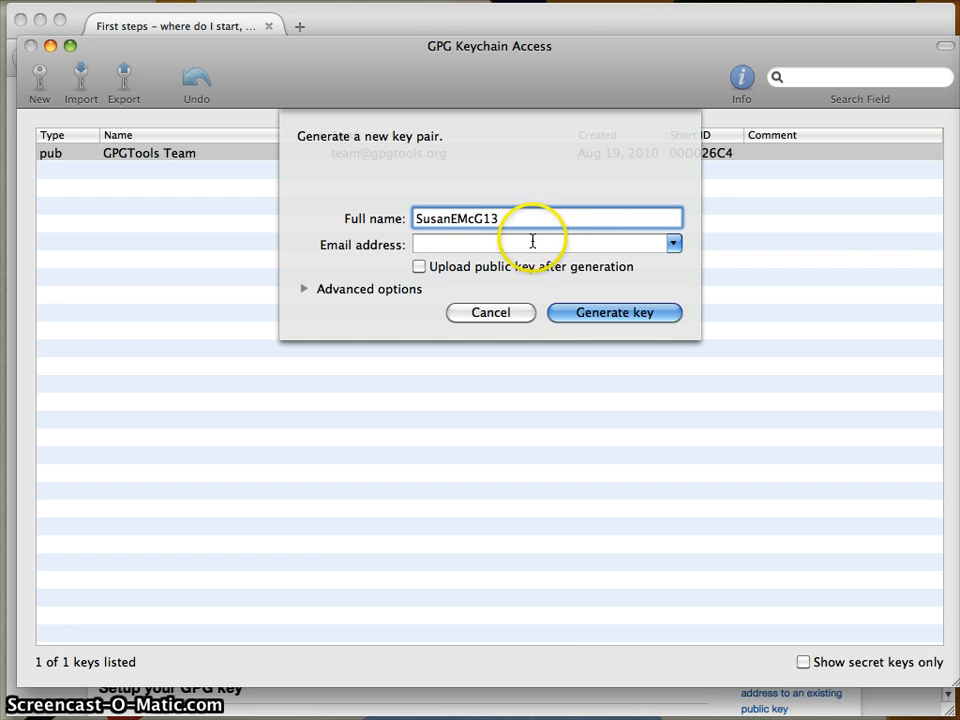
click(531, 241)
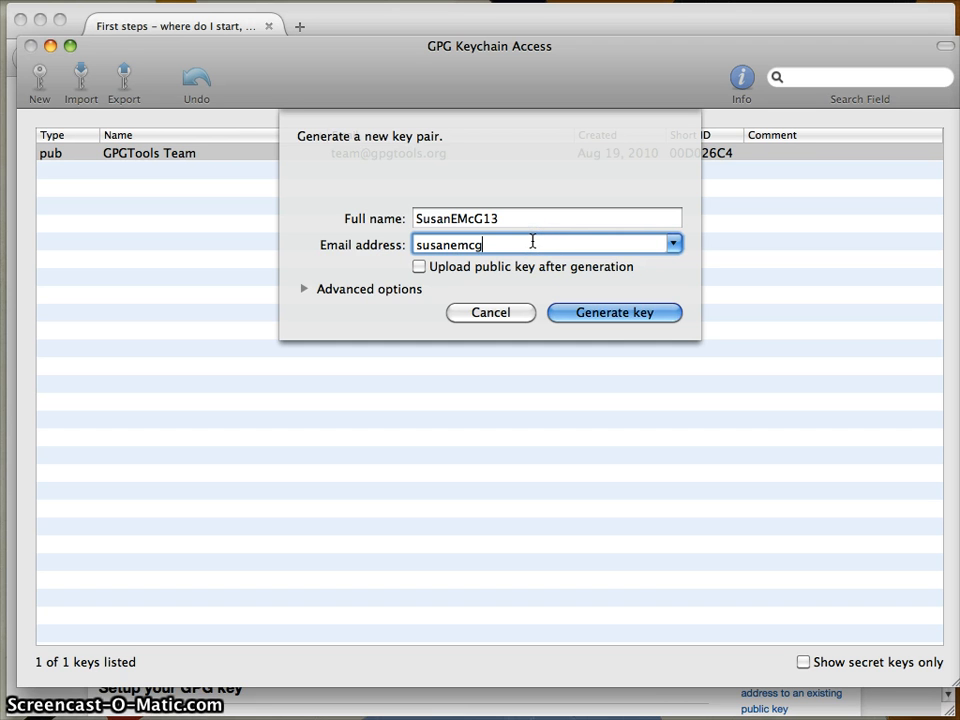
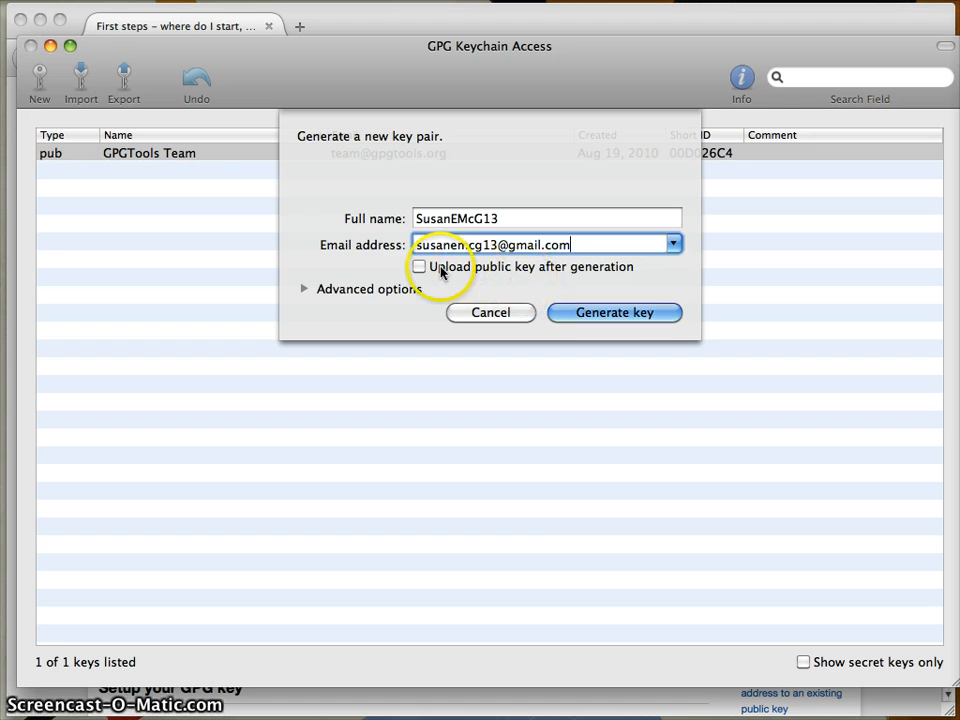
- Expand Advanced options, keep the 2048 key length, and set the expiry to 7/31/2018
click(304, 291)
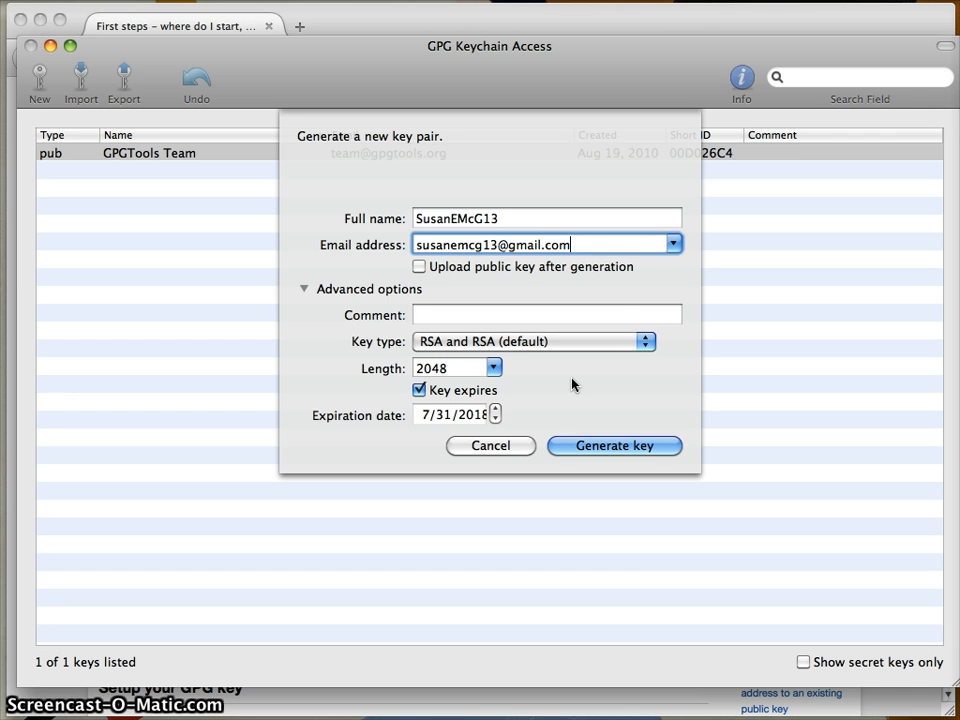
click(491, 369)
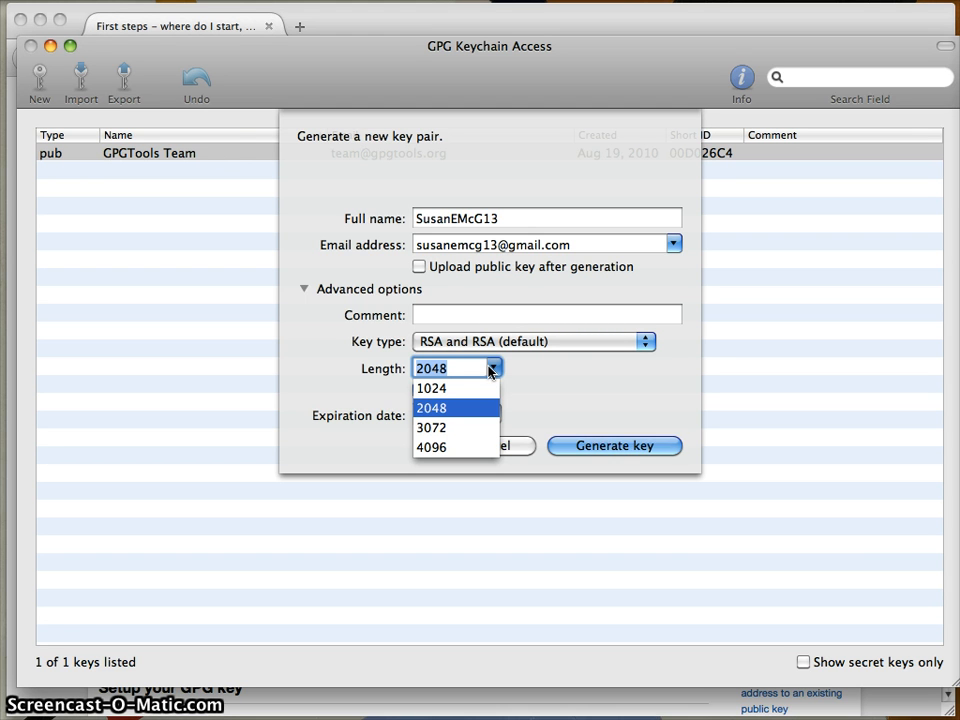
click(527, 375)
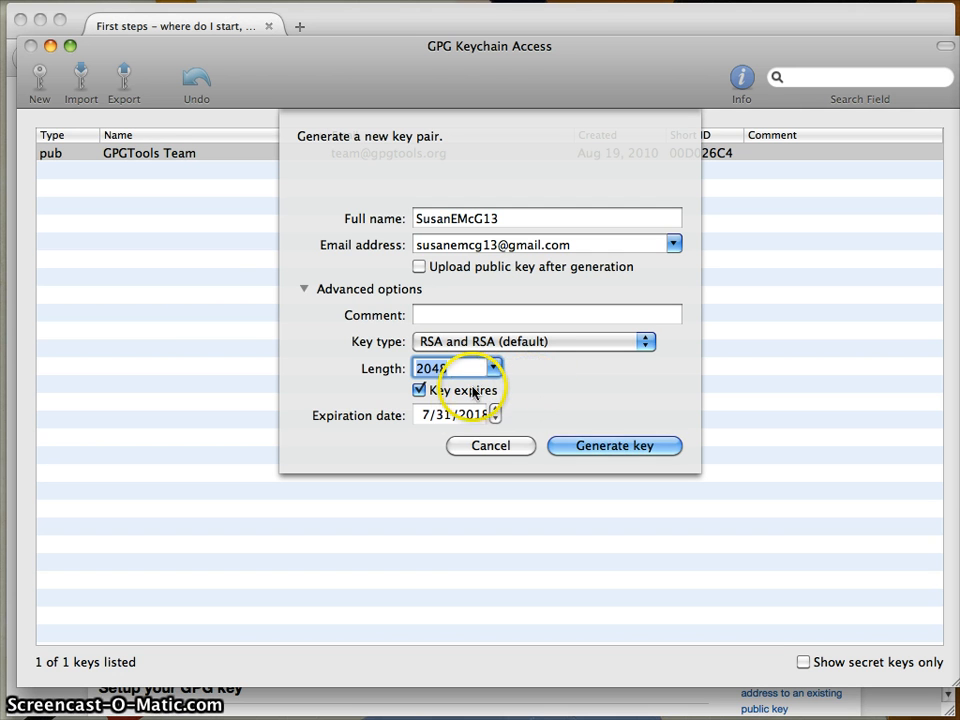
click(479, 414)
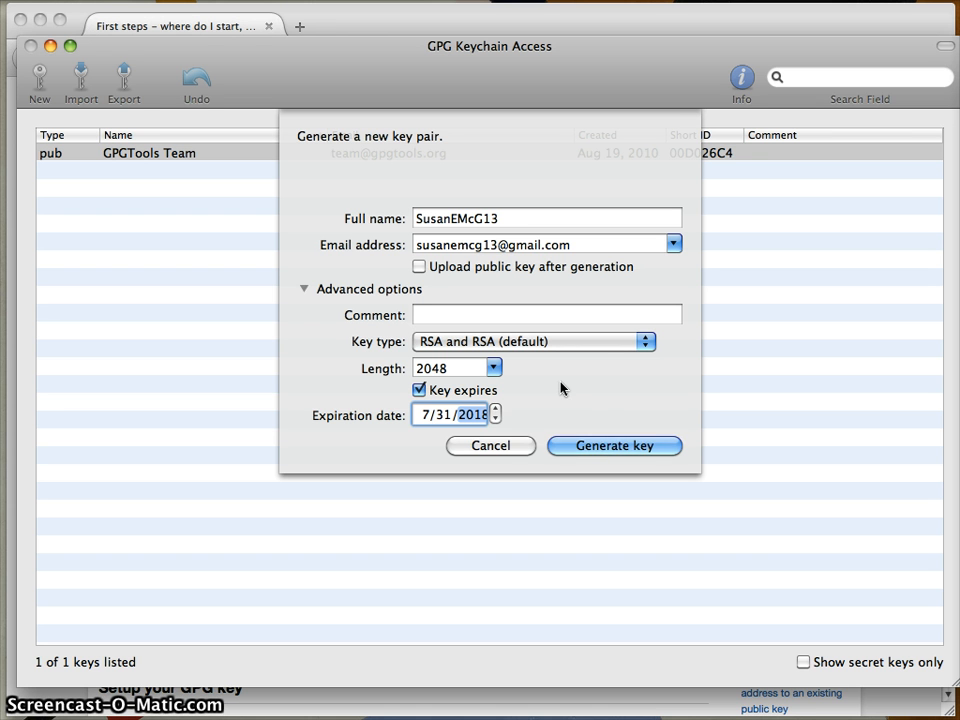
- Generate the key pair and move the Pinentry Mac passphrase prompt aside to reveal progress
click(607, 445)
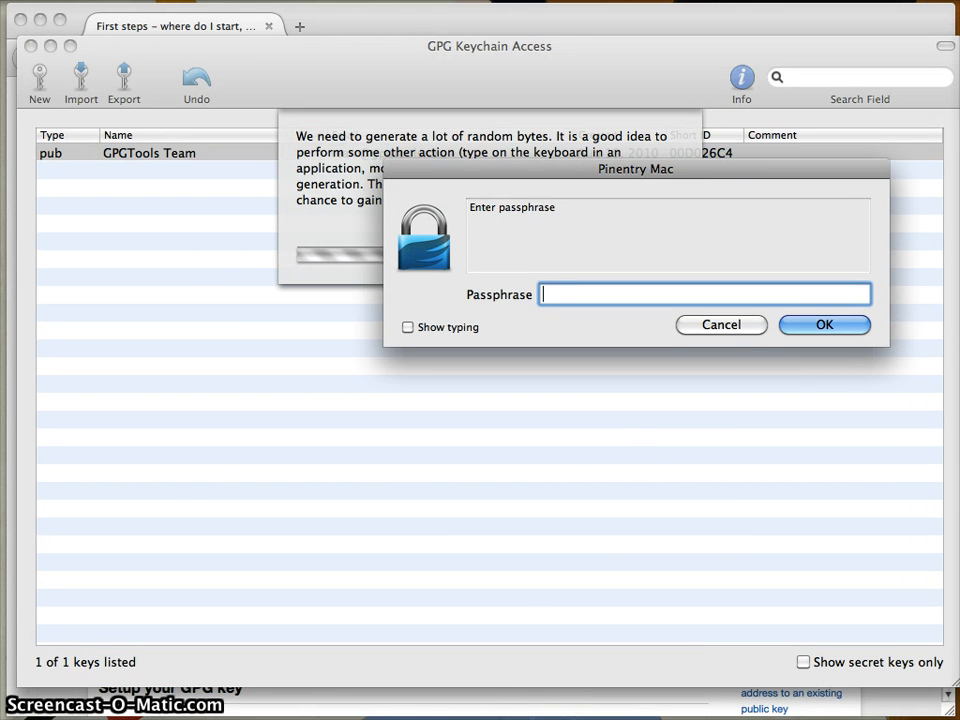
drag(775, 175, 644, 309)
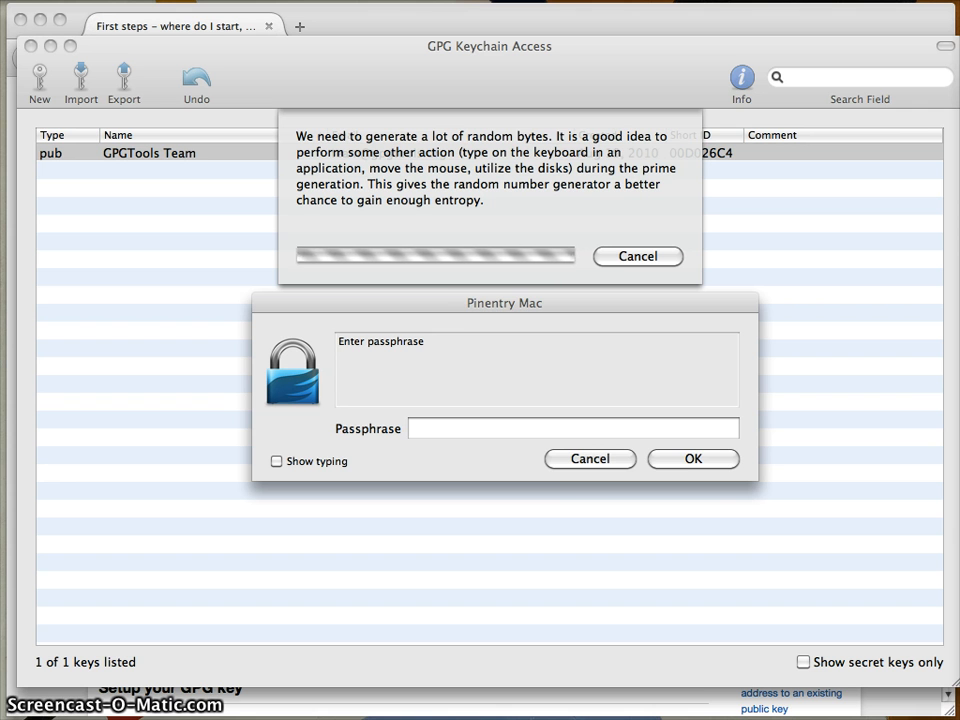
- Enter a passphrase for the new key and confirm it by typing it again
click(560, 462)
click(470, 428)
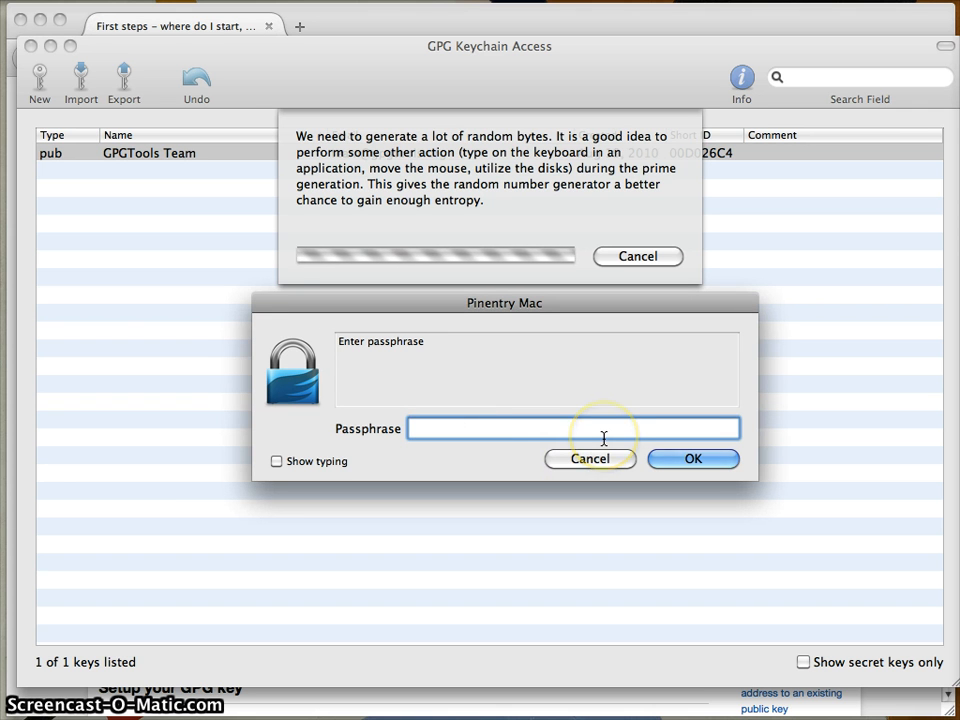
text(••)
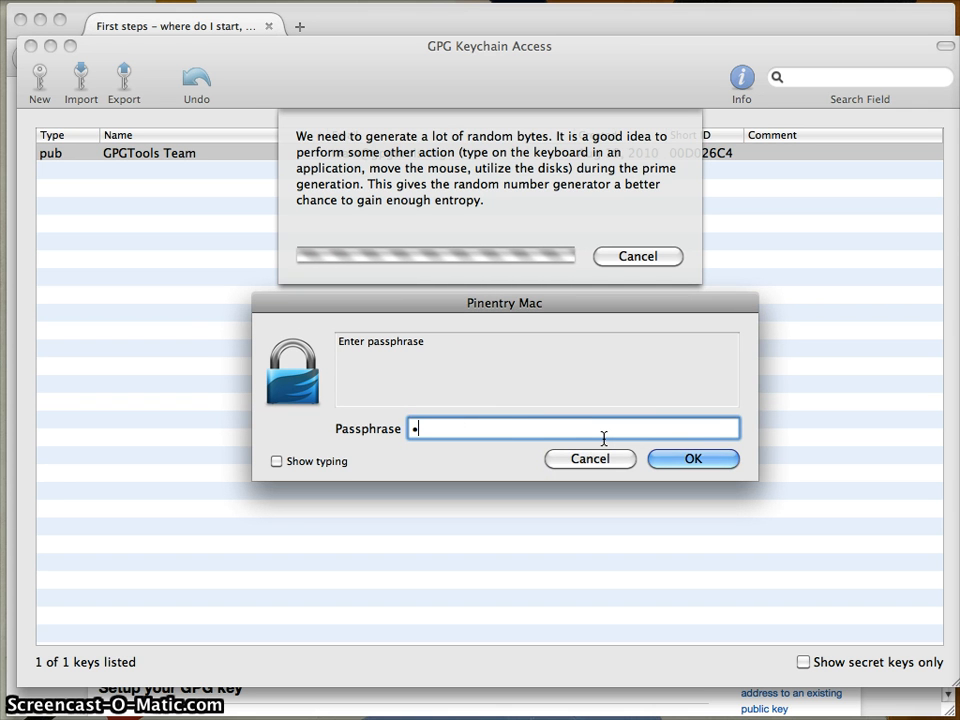
text(••••••••••••)
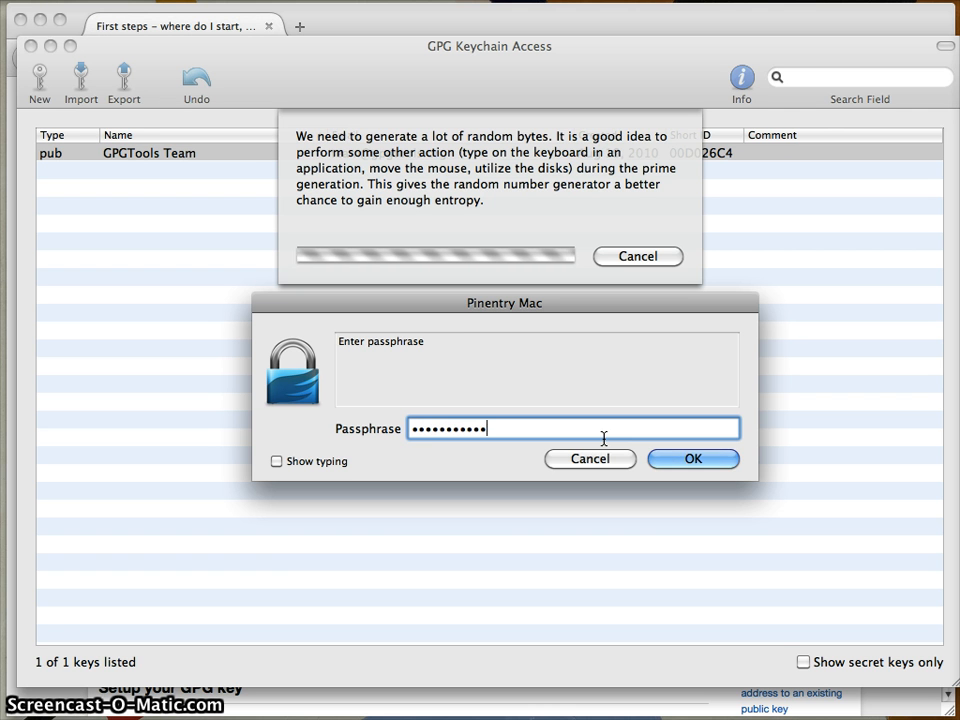
text(••)
click(692, 459)
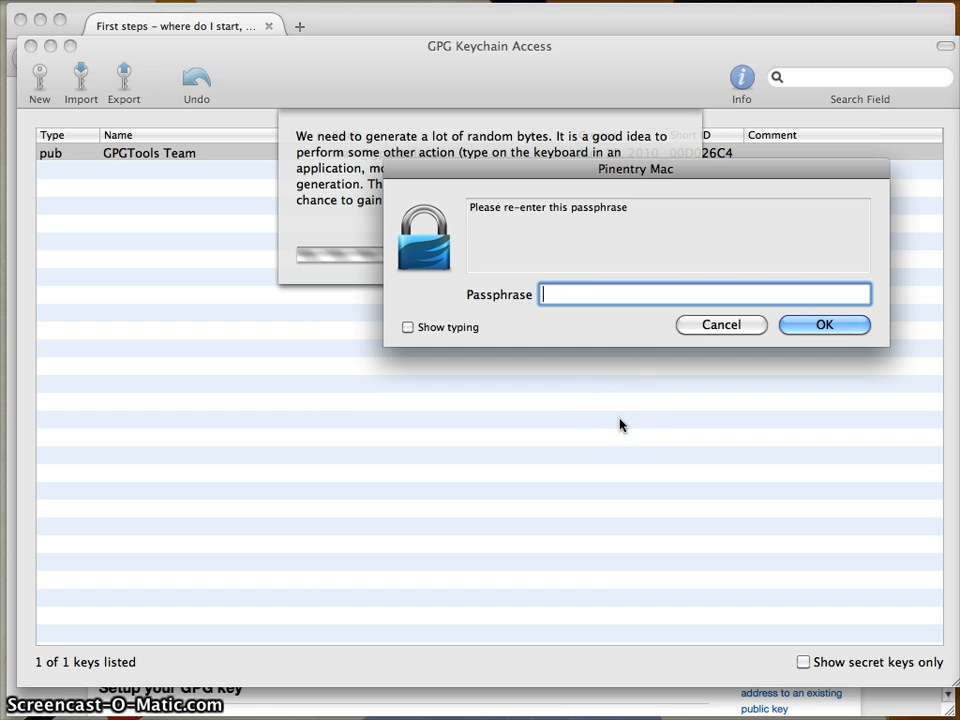
text(••••••••••)
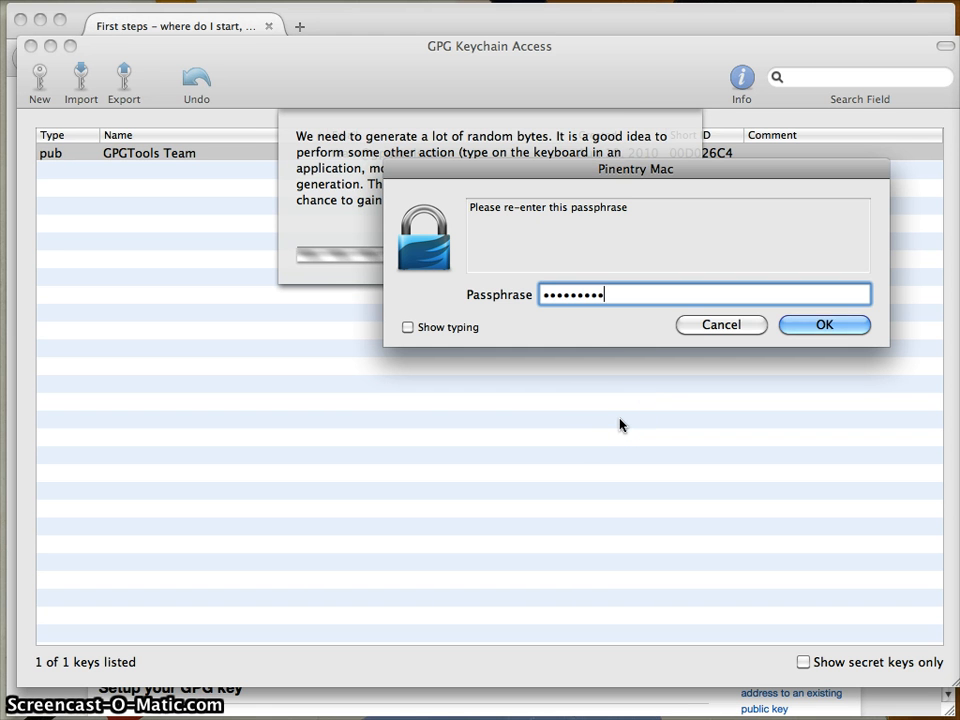
text(•••••)
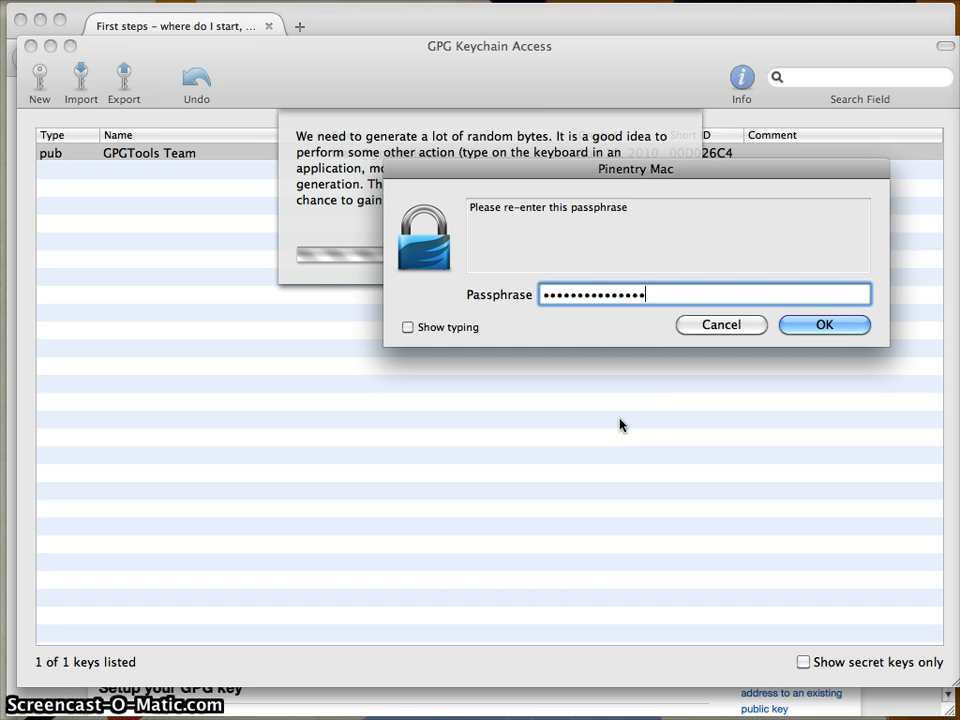
key(Return)
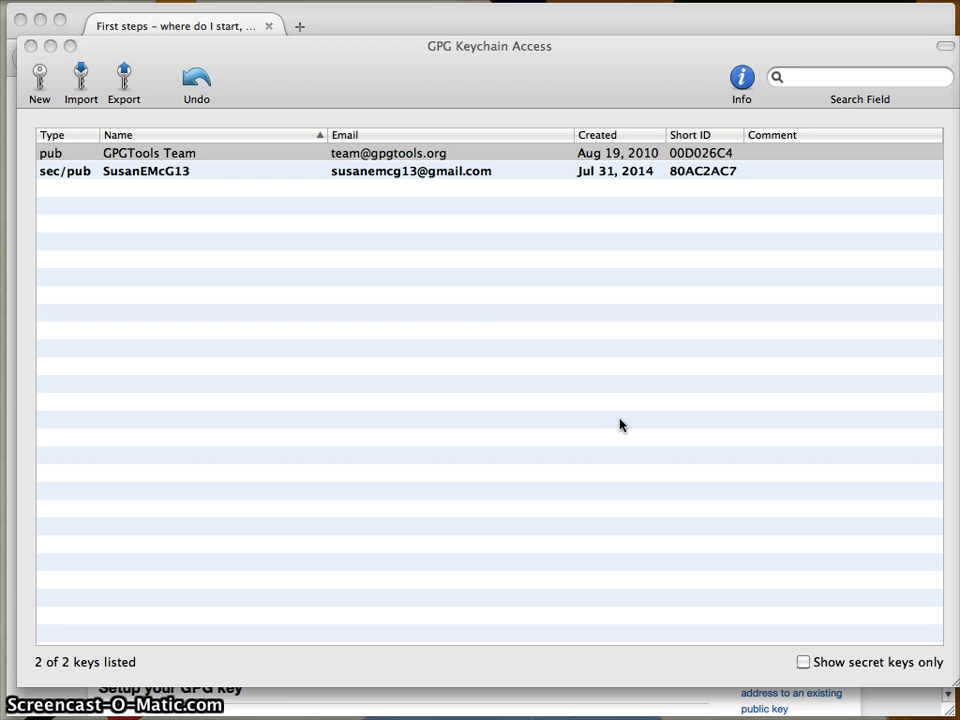
- Select the new sec/pub key pair in the key list, now showing 2 of 2 keys
click(236, 172)
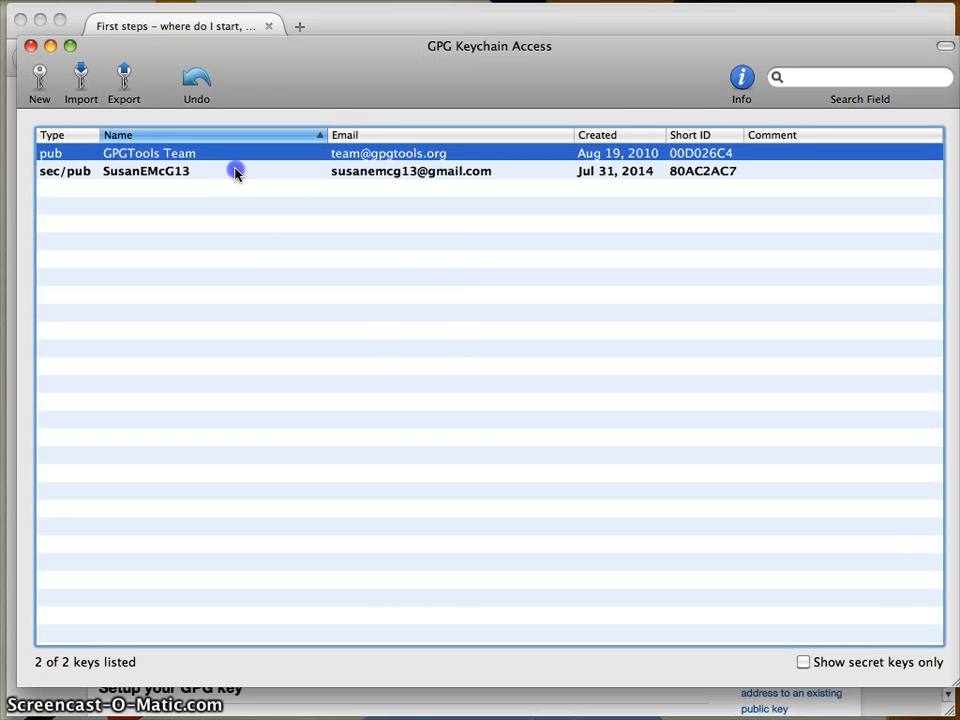
click(236, 172)
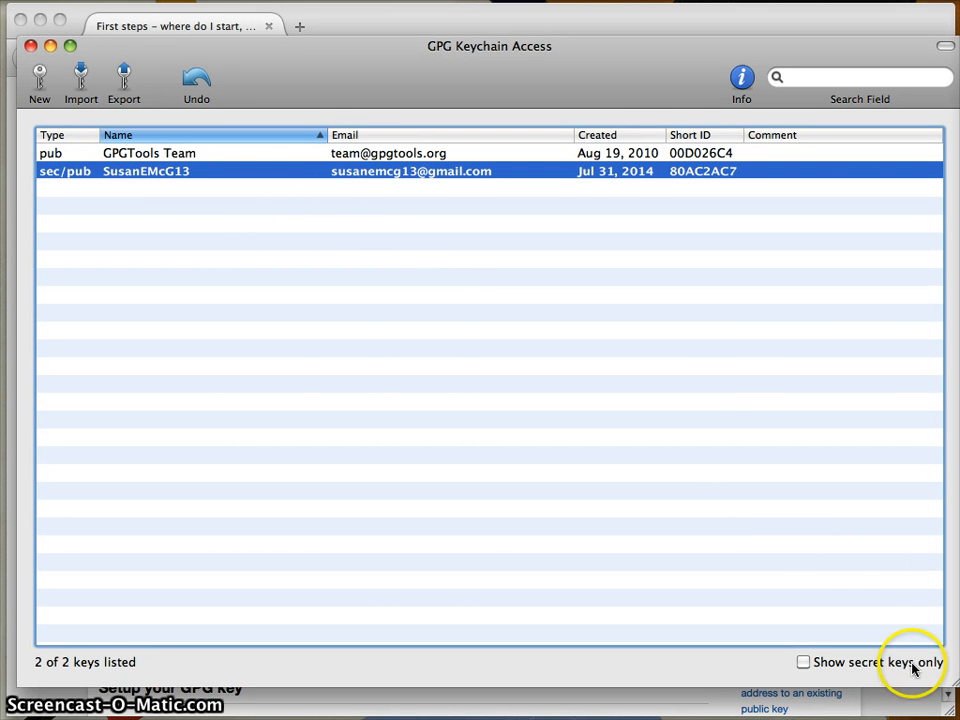